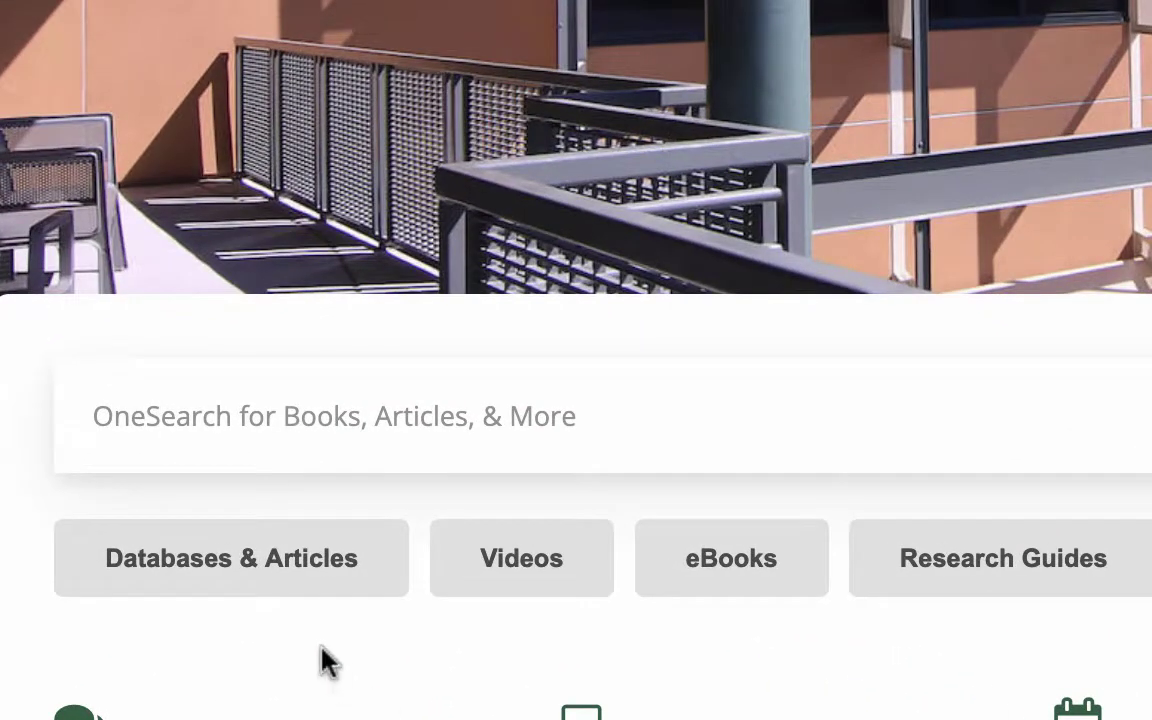
Step: Open the library's Databases & Articles list and find Opposing Viewpoints among the databases starting with O
click(283, 575)
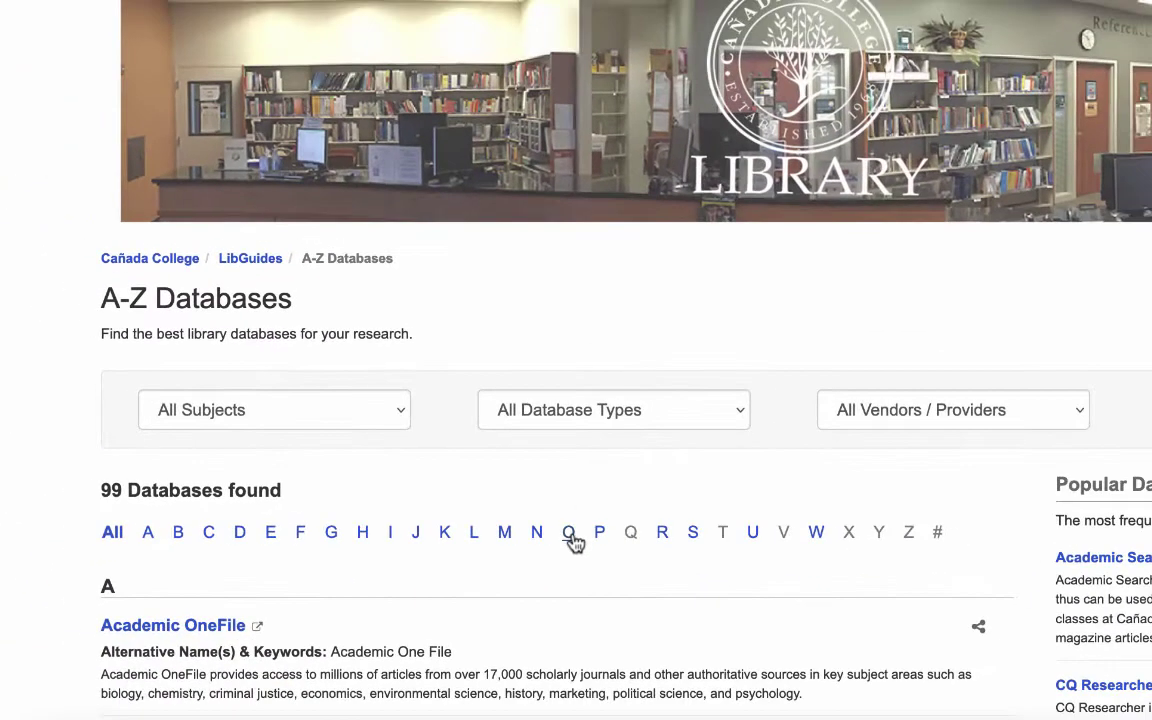
click(575, 541)
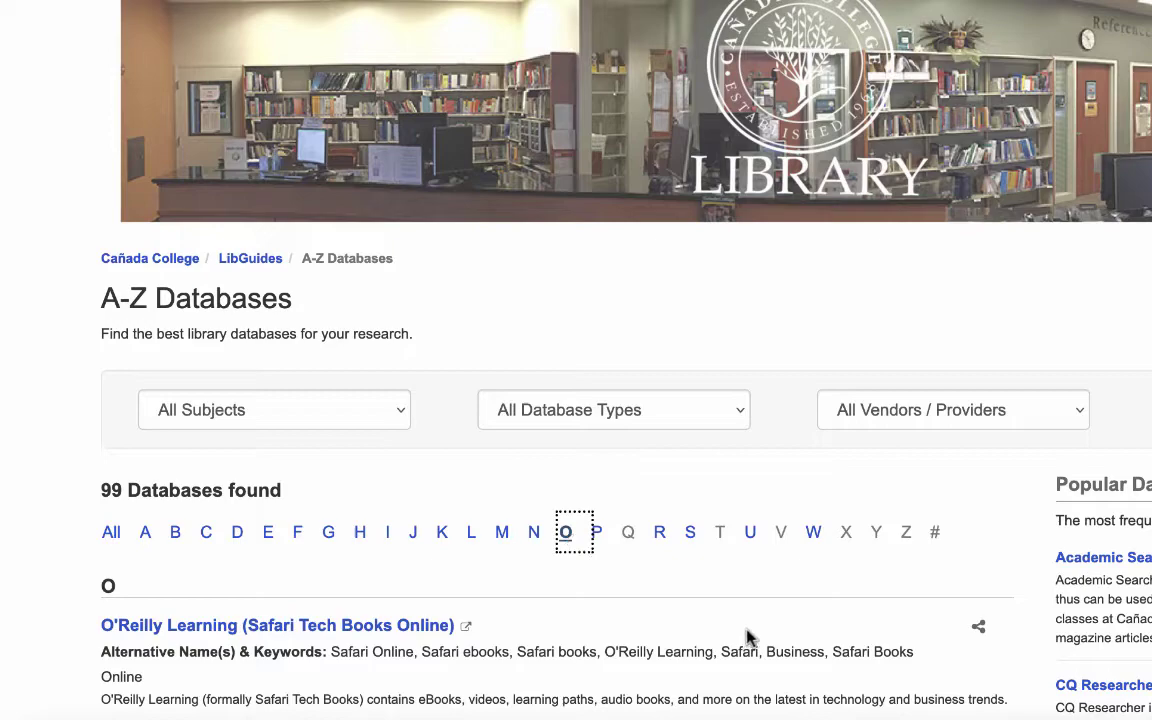
scroll(748, 635, down, 5)
scroll(748, 630, down, 3)
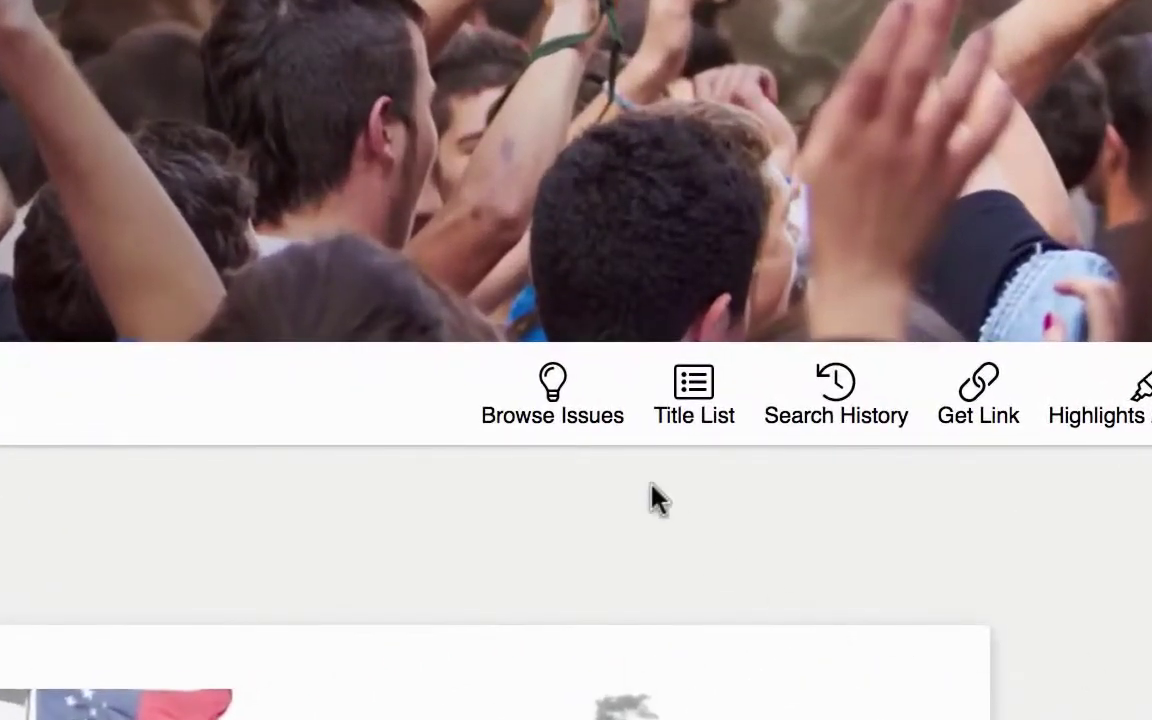
Step: Browse the issue categories, open the Society and Culture topic list, and return to the Opposing Viewpoints home page
click(574, 426)
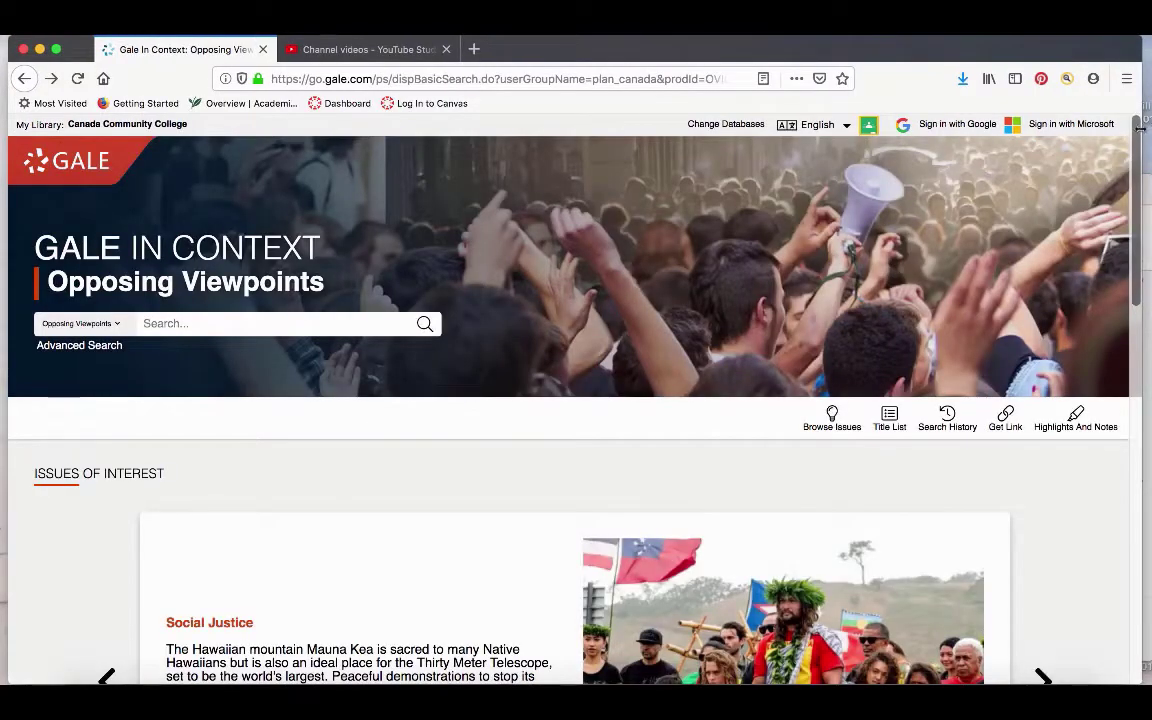
drag(1145, 132, 1140, 414)
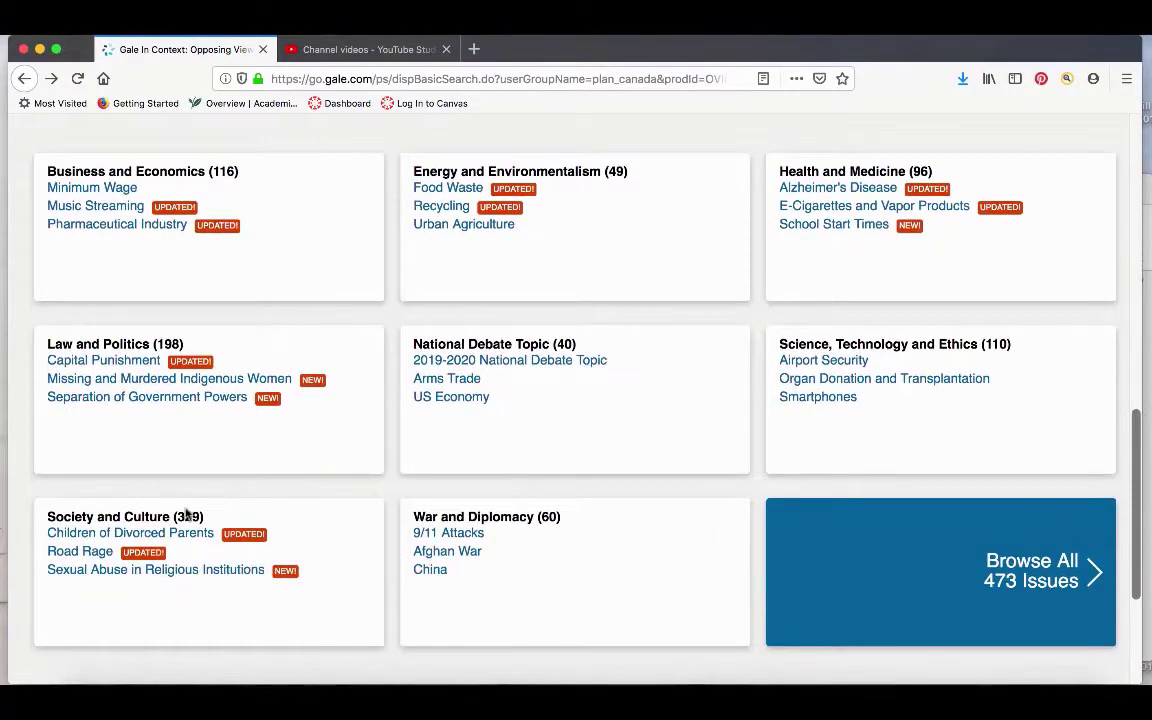
click(186, 516)
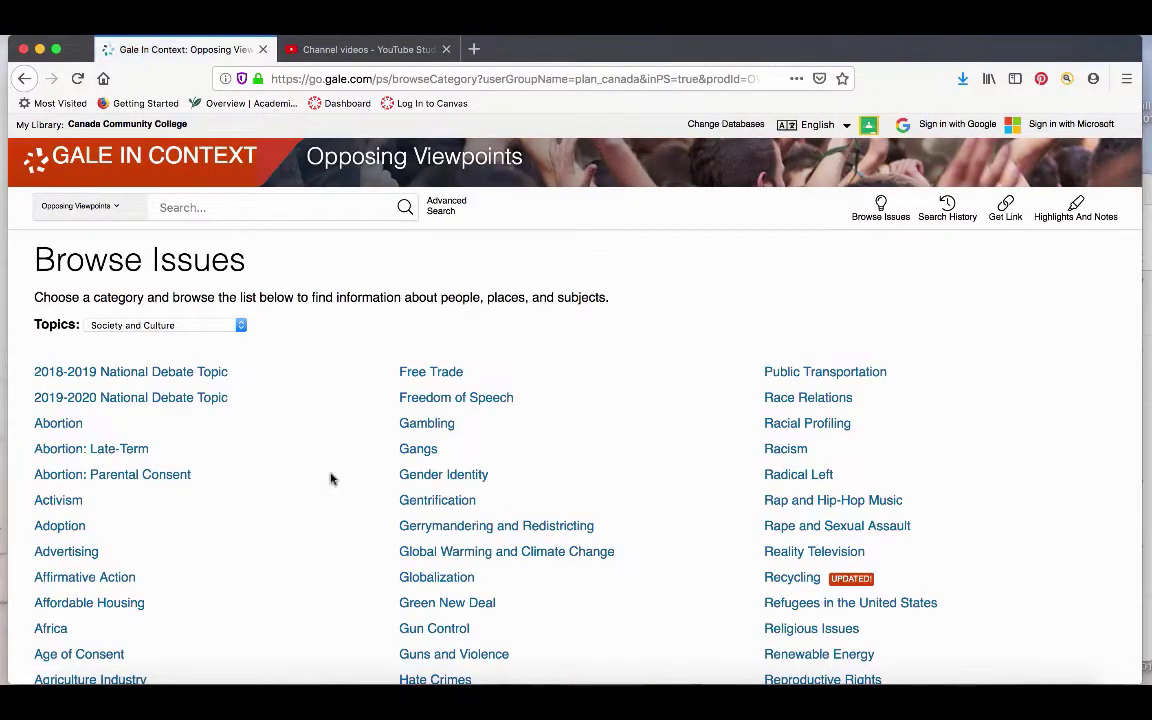
key(super+Left)
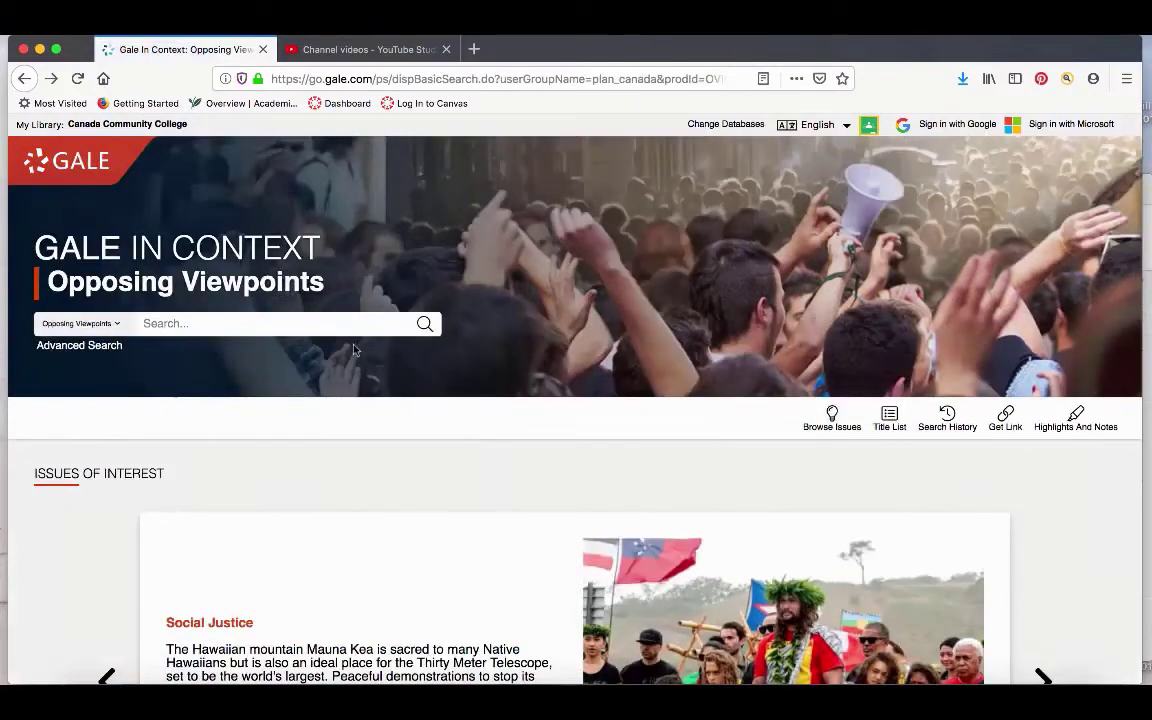
Step: Search Opposing Viewpoints for "affordable housing"
click(340, 316)
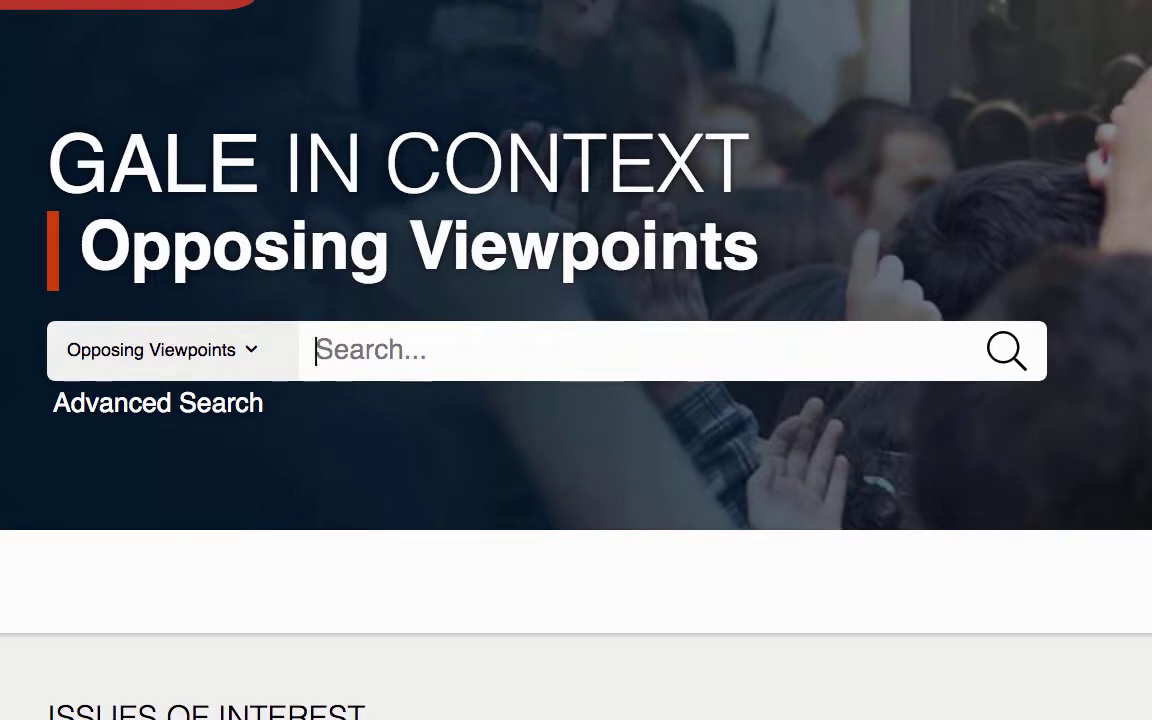
text(affordable)
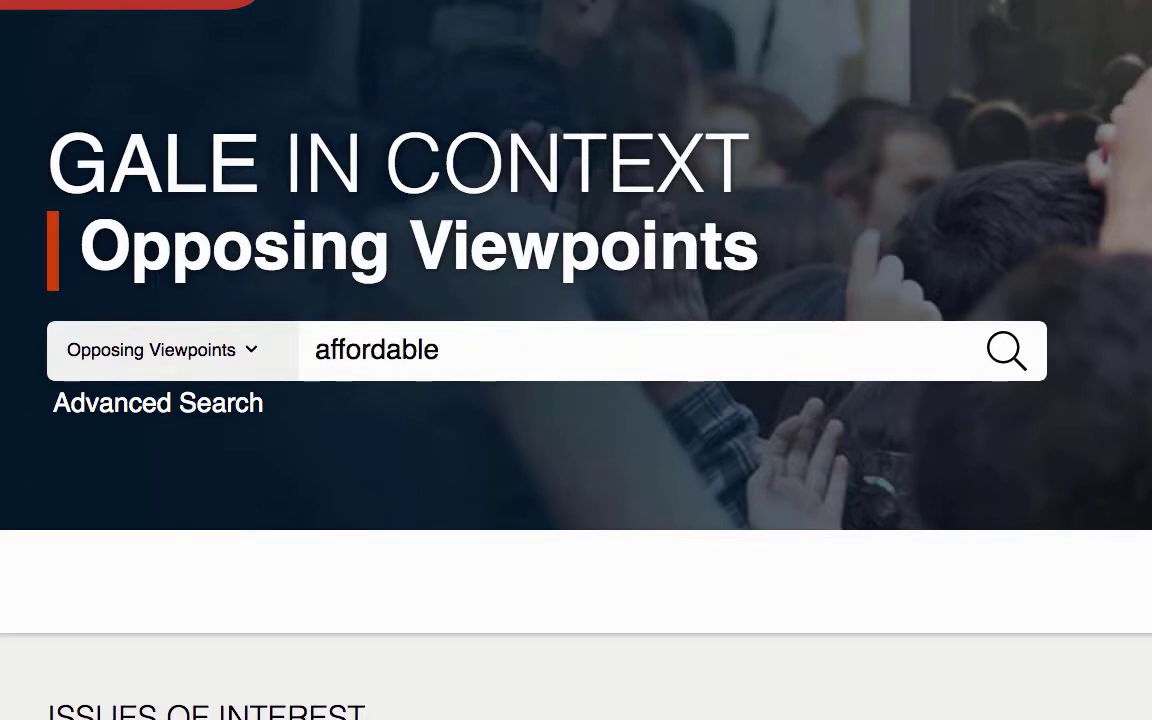
text( housing)
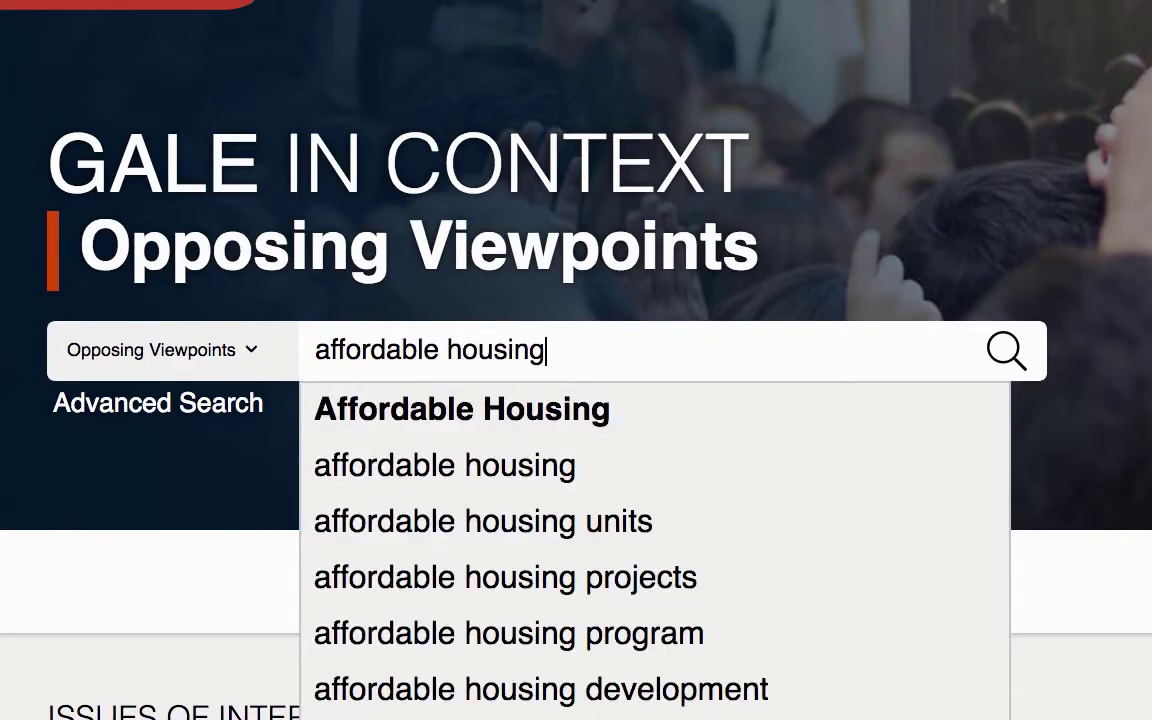
key(Return)
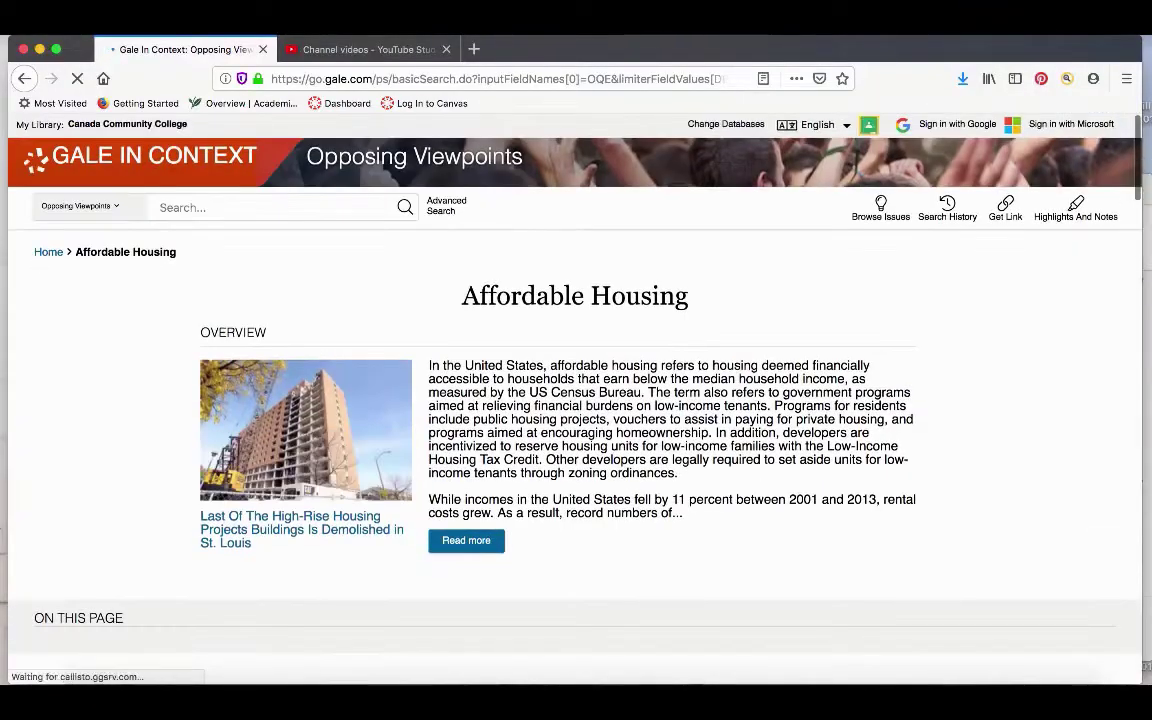
Step: Show the topic's Viewpoints results and open the essay "Investment in Affordable Housing Is the Best Way to End Homelessness"
scroll(1136, 177, down, 5)
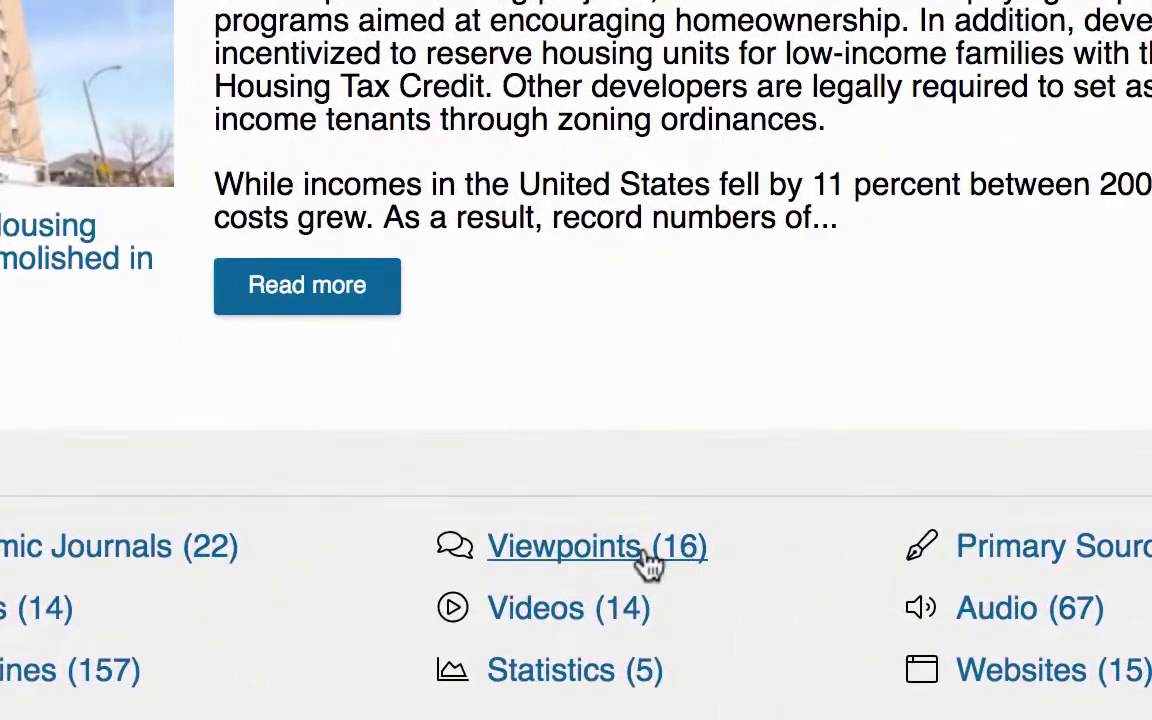
click(648, 560)
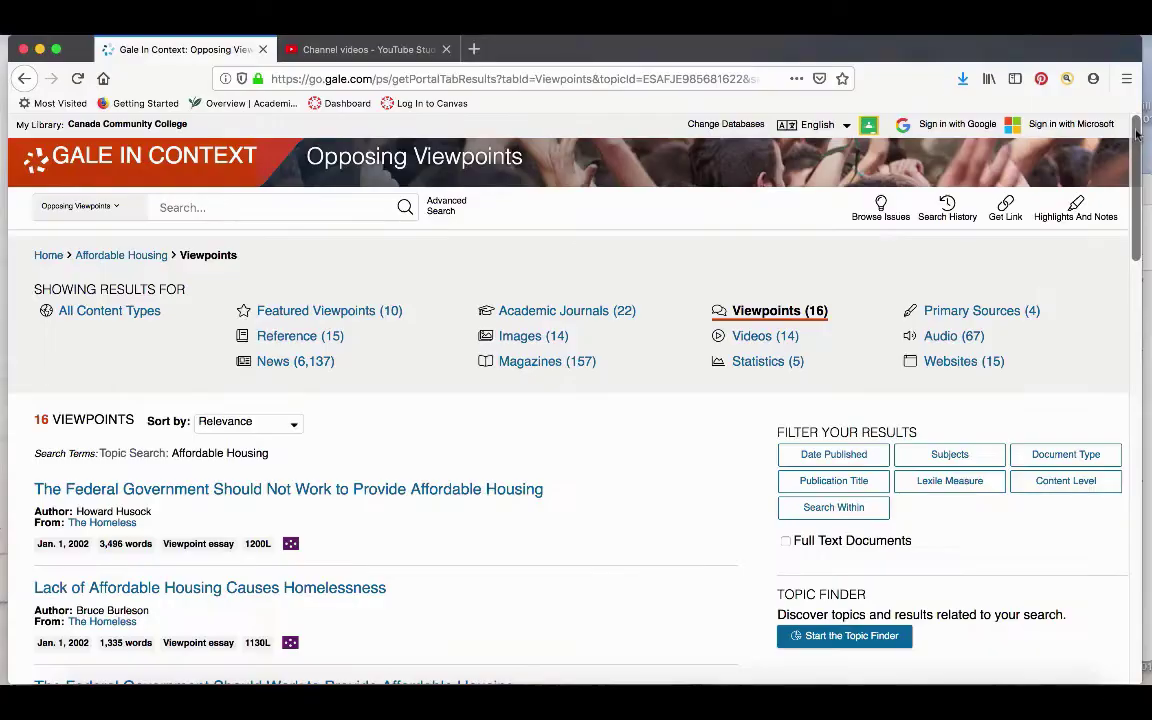
drag(1137, 133, 1138, 200)
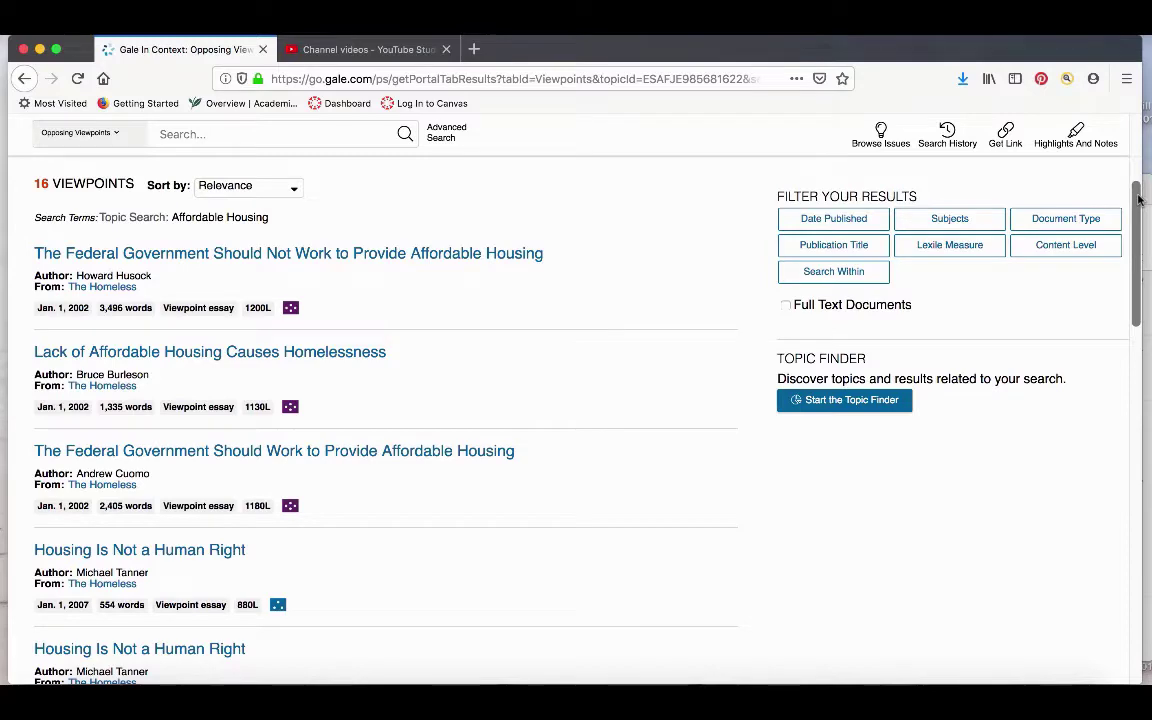
drag(1138, 200, 1037, 386)
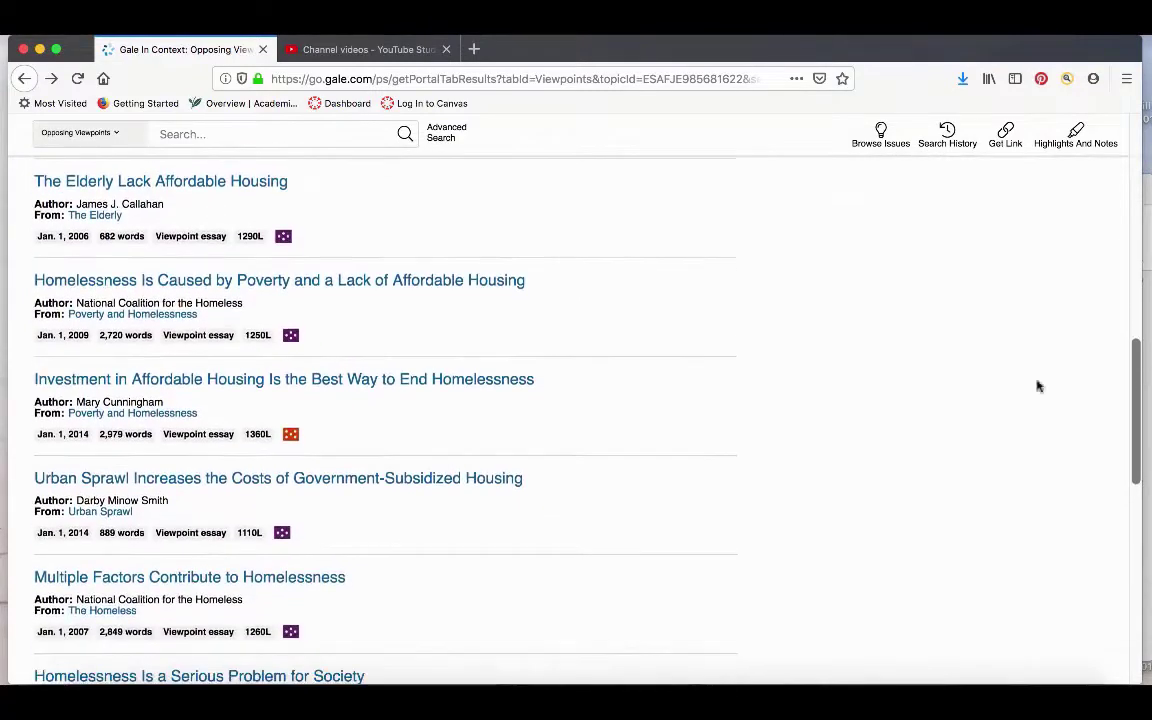
click(432, 379)
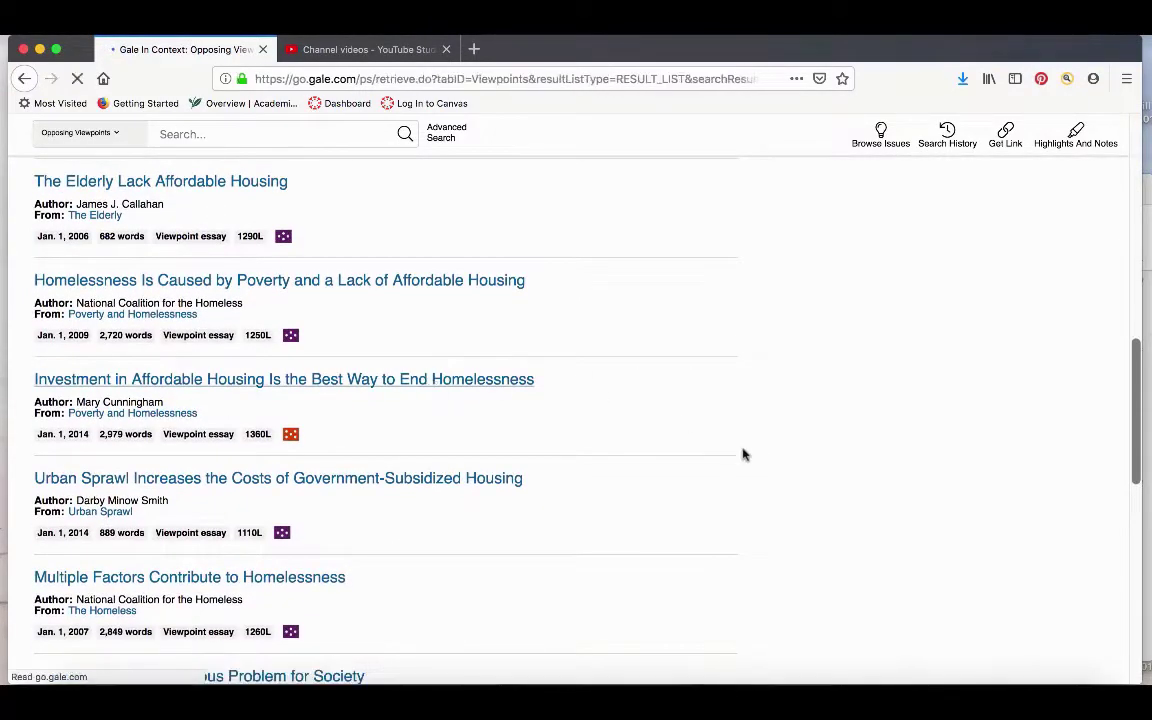
Step: Look through the essay down to its lists of books, periodicals and internet sources
scroll(1111, 465, down, 1)
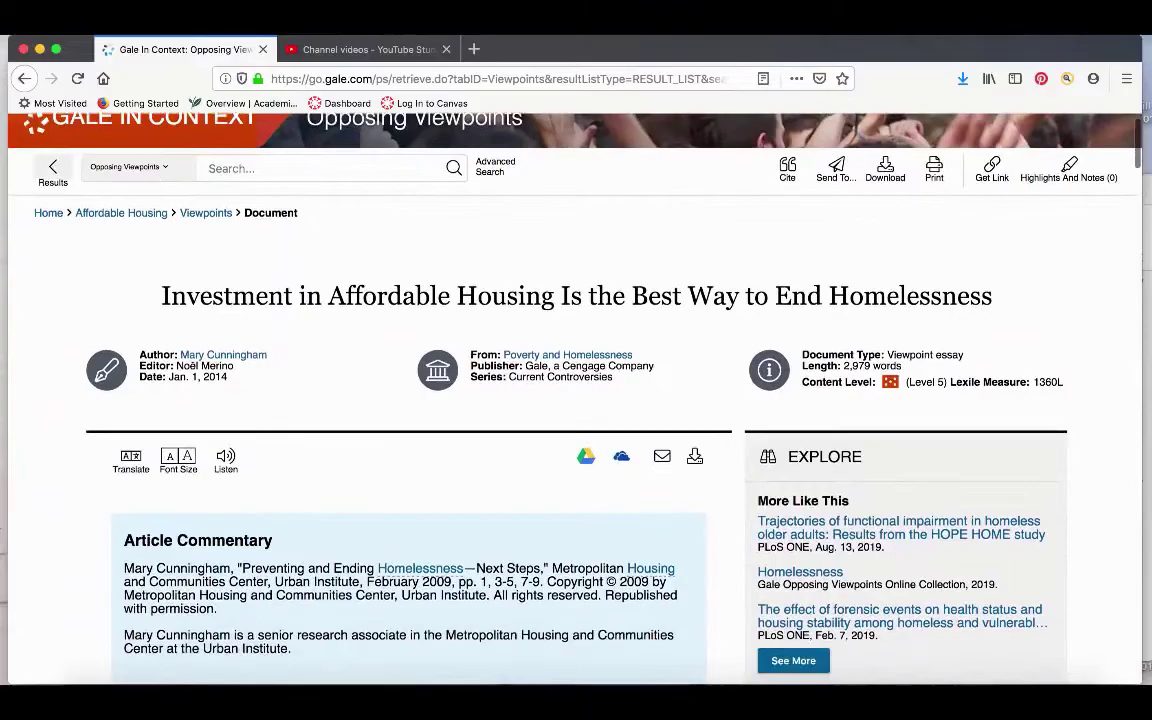
scroll(576, 400, down, 3)
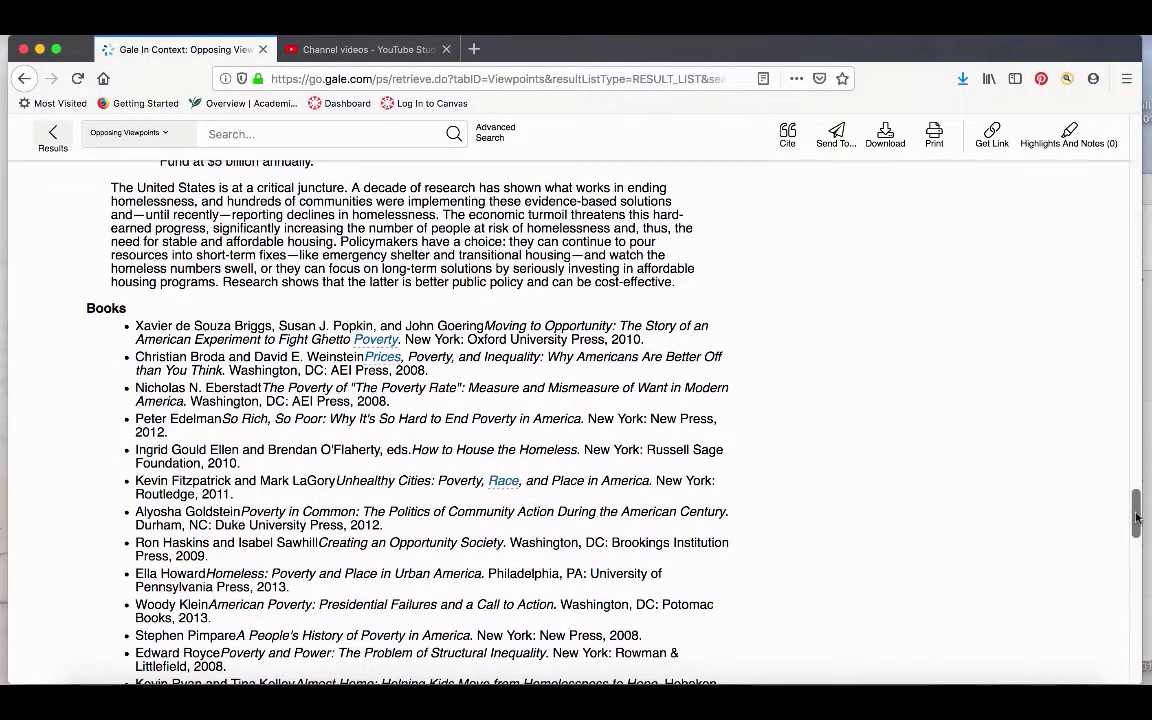
drag(1136, 518, 1134, 548)
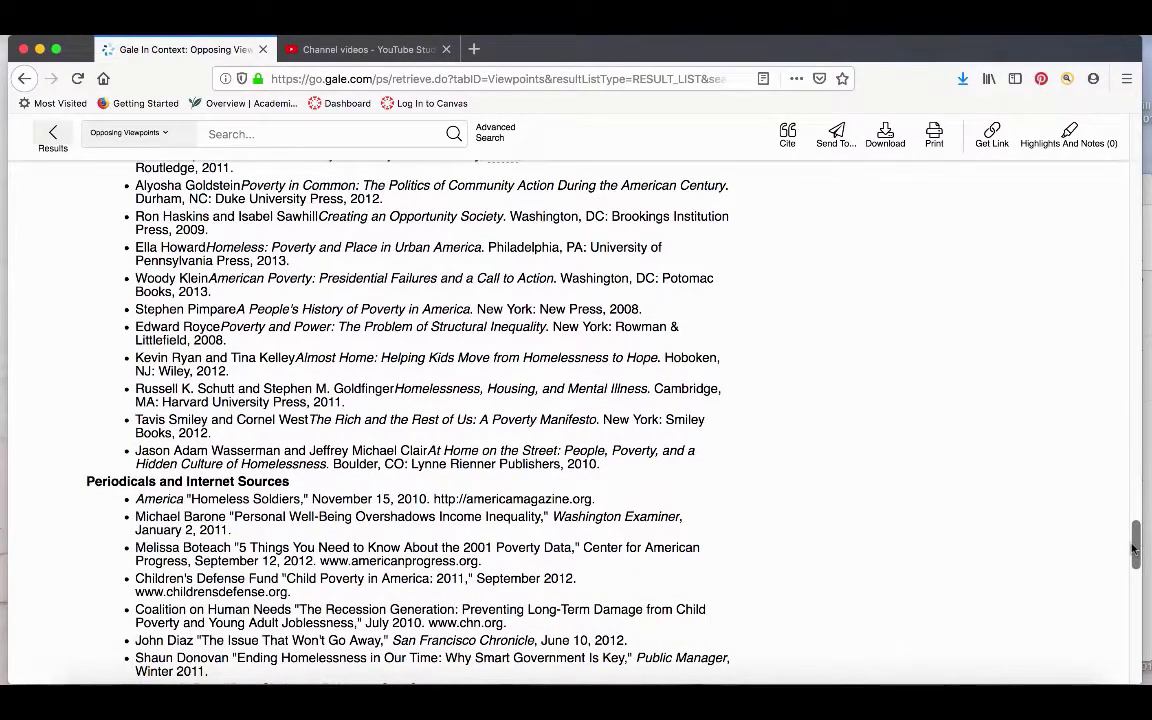
drag(1134, 548, 1130, 568)
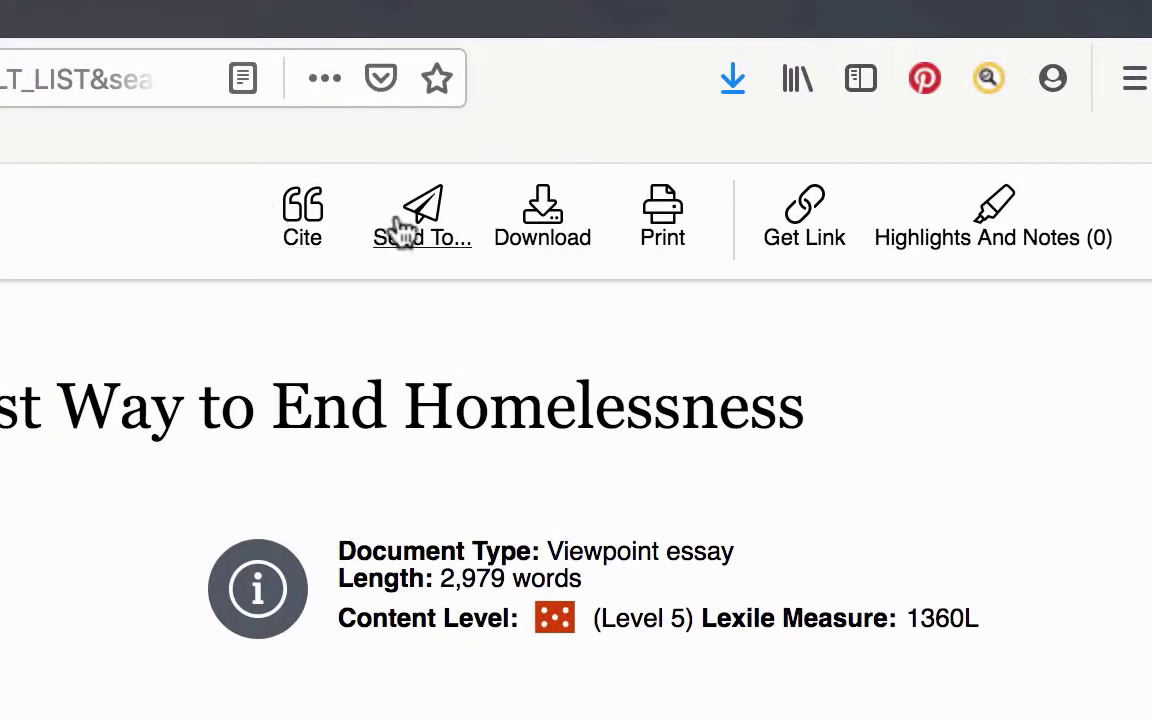
Step: Generate the essay's citation and preview it in the APA 6th Edition and Chicago 17th Edition formats
click(310, 240)
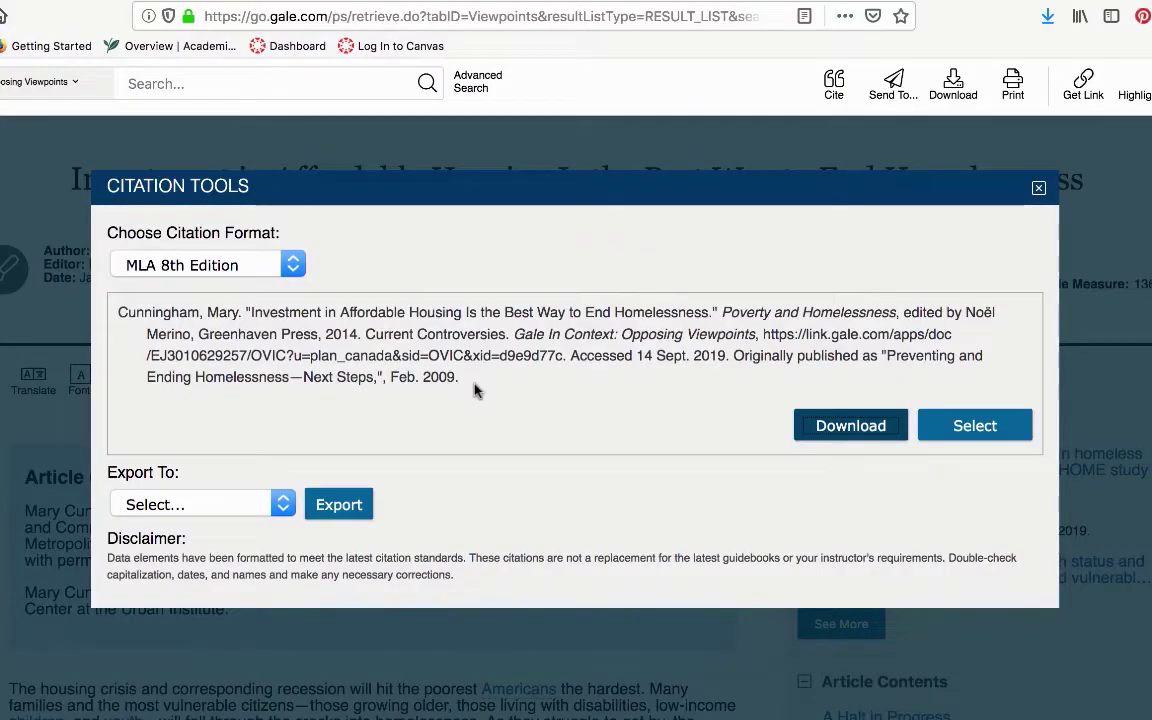
click(270, 256)
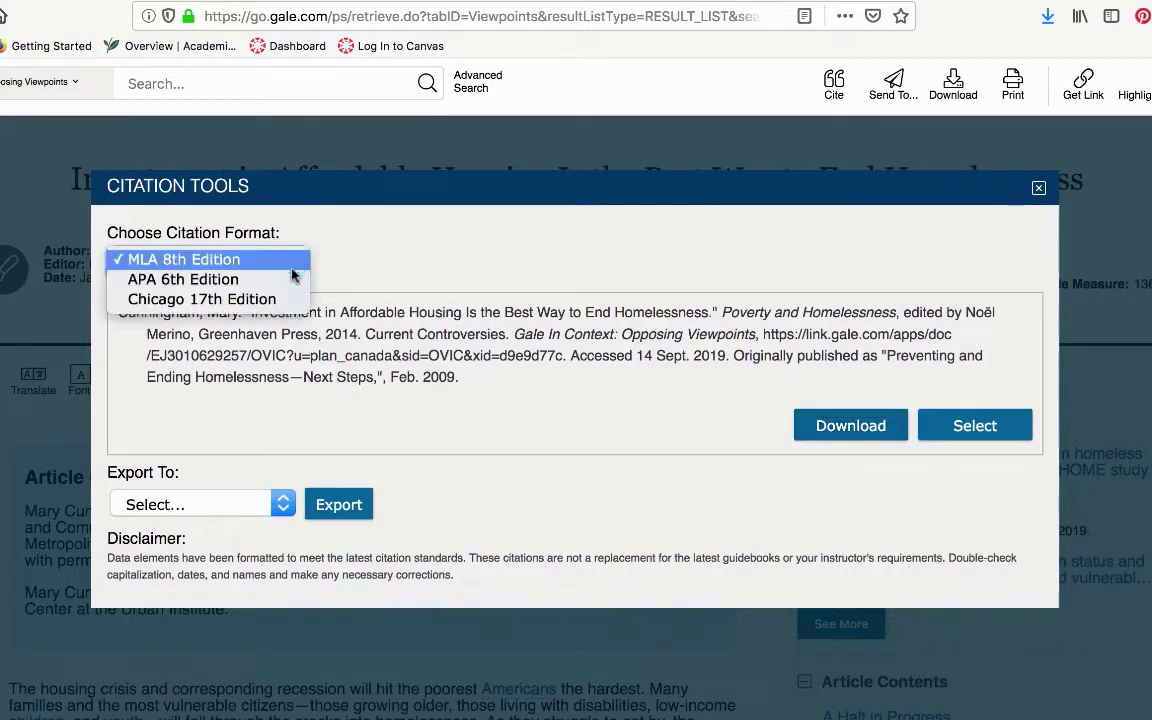
click(290, 279)
click(280, 266)
click(278, 286)
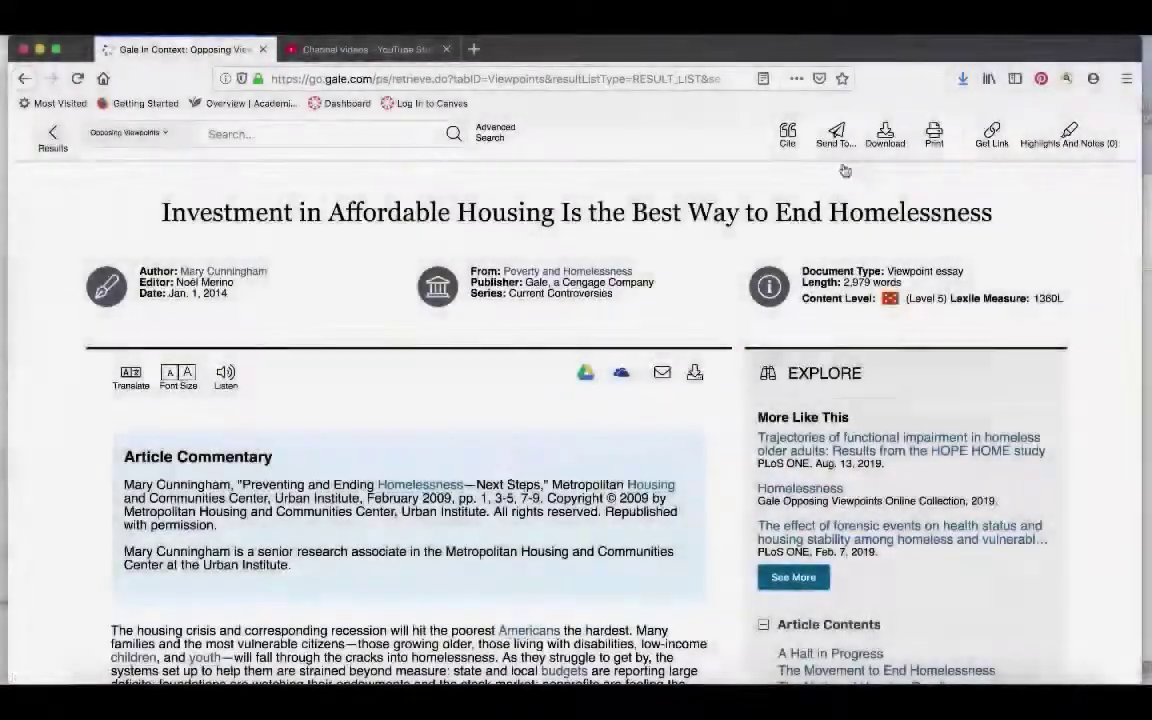
Step: Check the essay's Send To destinations, and start and pause the read-aloud playback
click(837, 142)
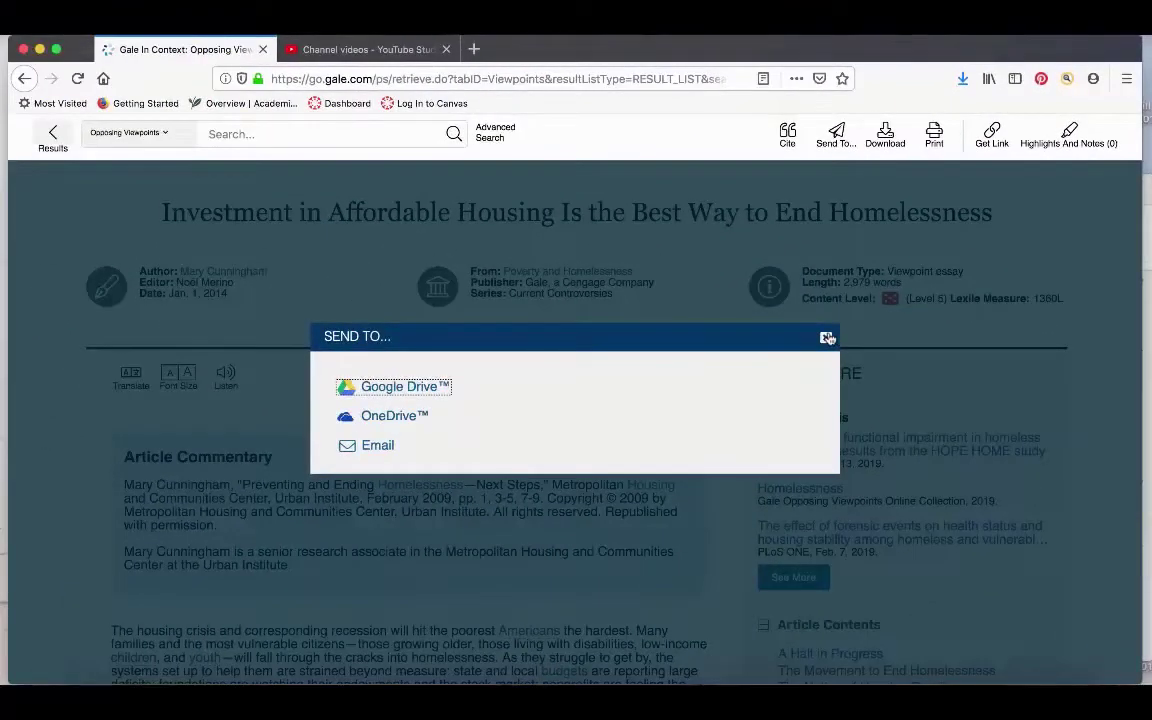
click(827, 338)
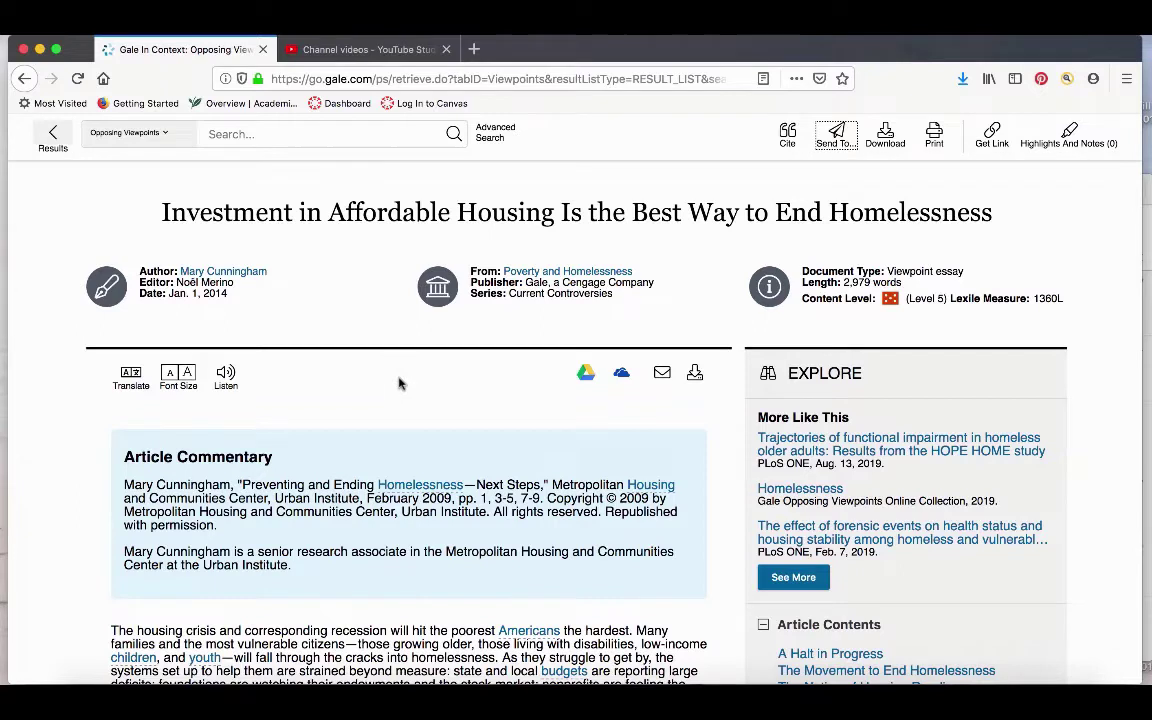
click(227, 376)
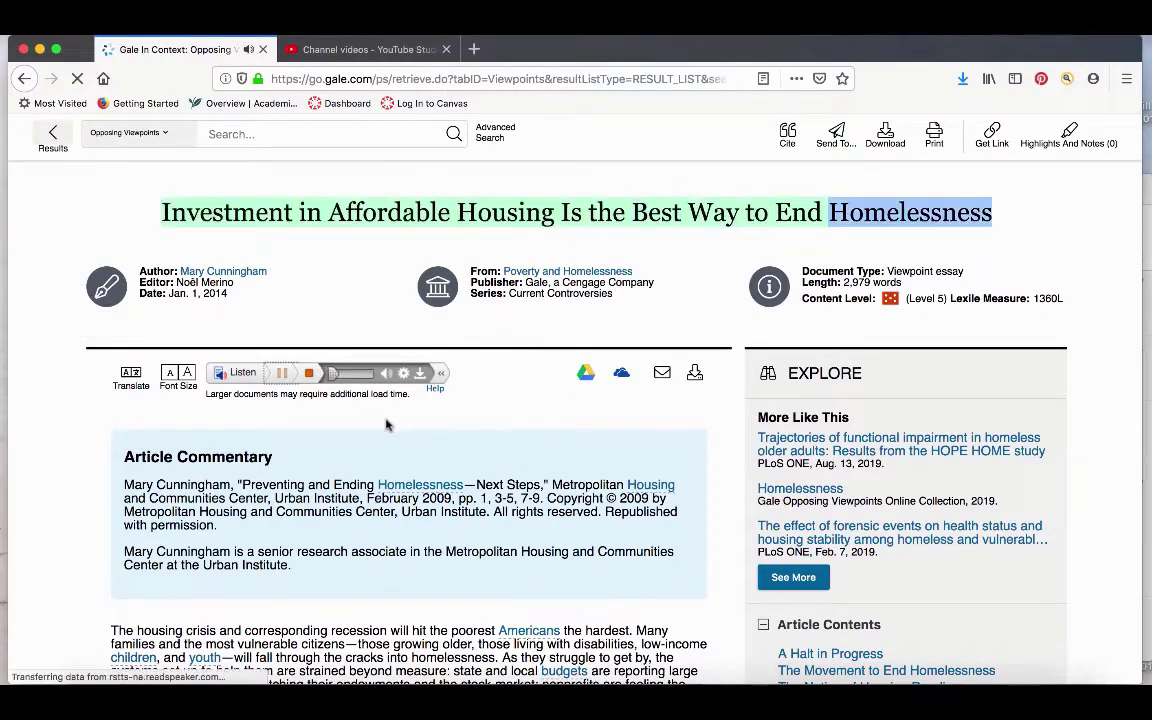
click(281, 373)
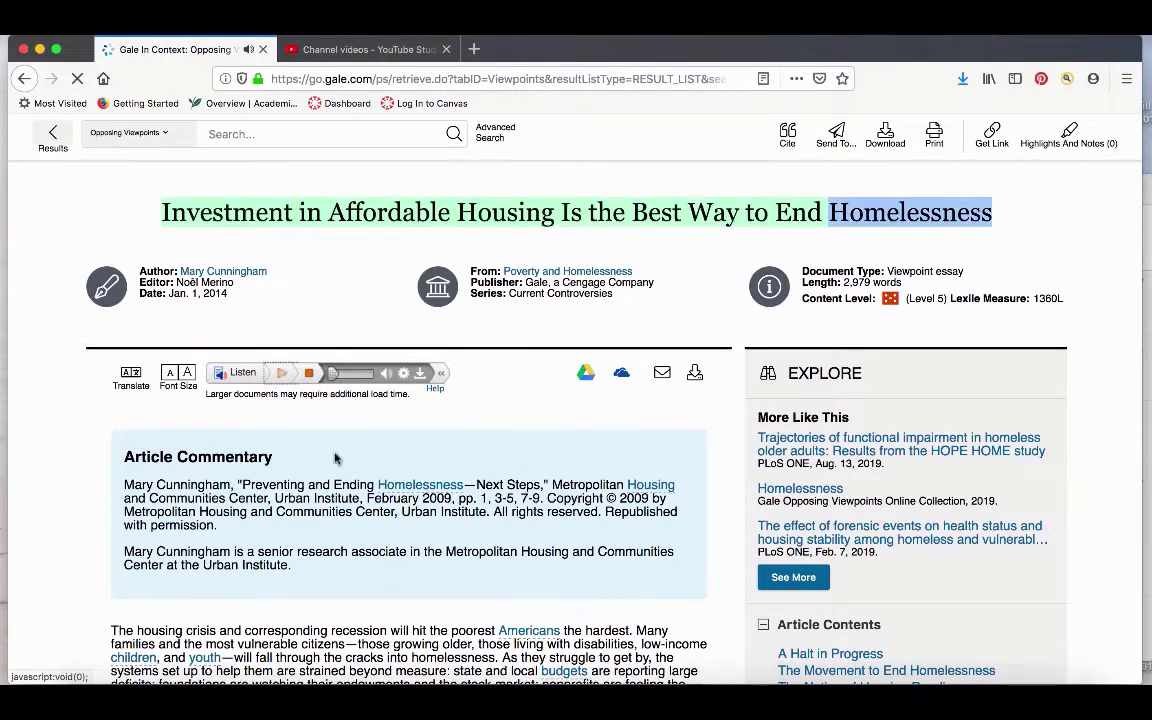
Step: Translate the essay into Czech and look over the translated text
click(133, 380)
click(200, 443)
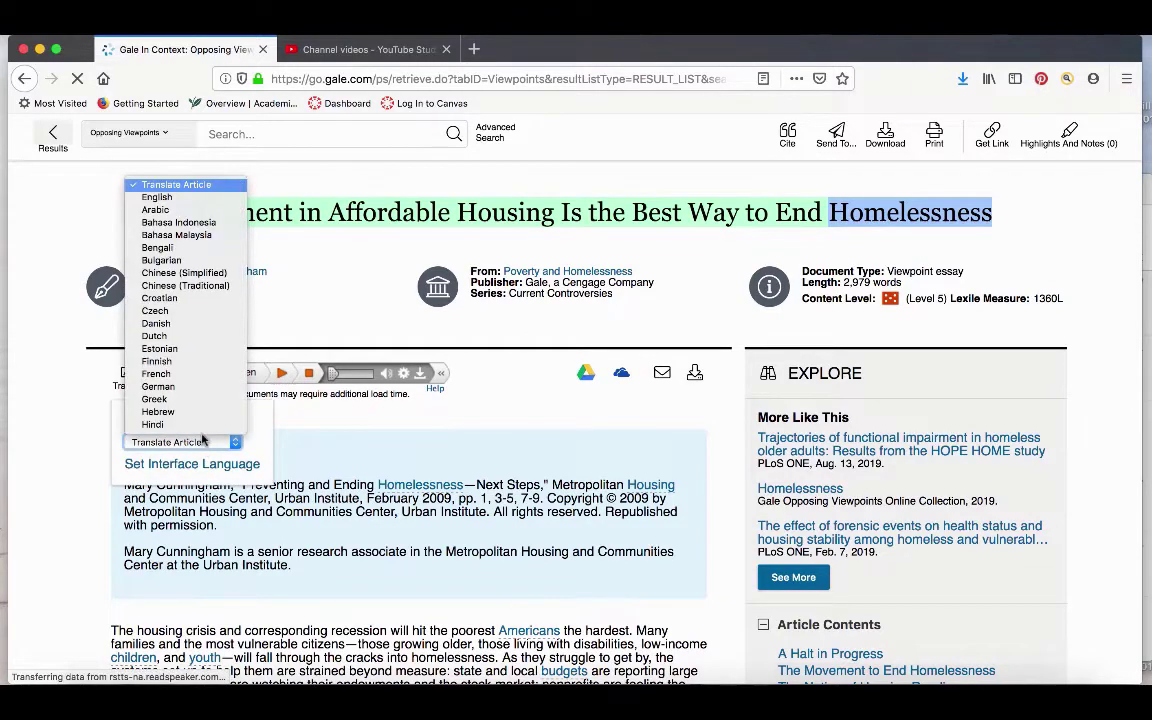
click(155, 310)
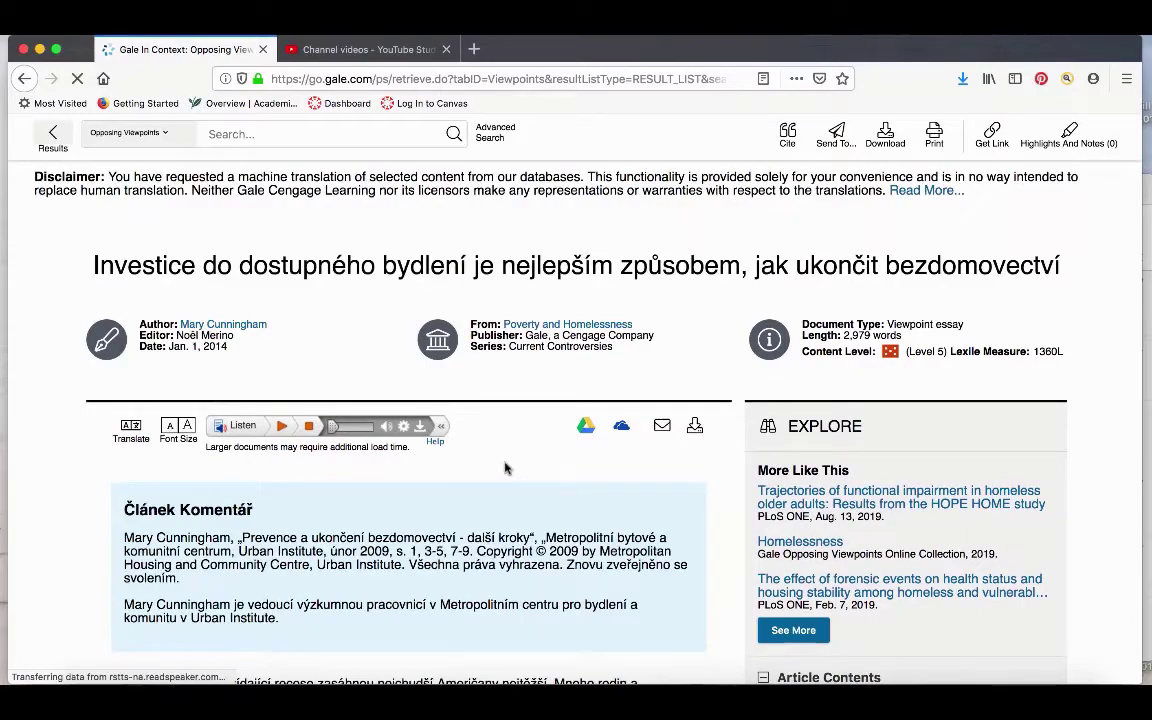
scroll(576, 491, down, 5)
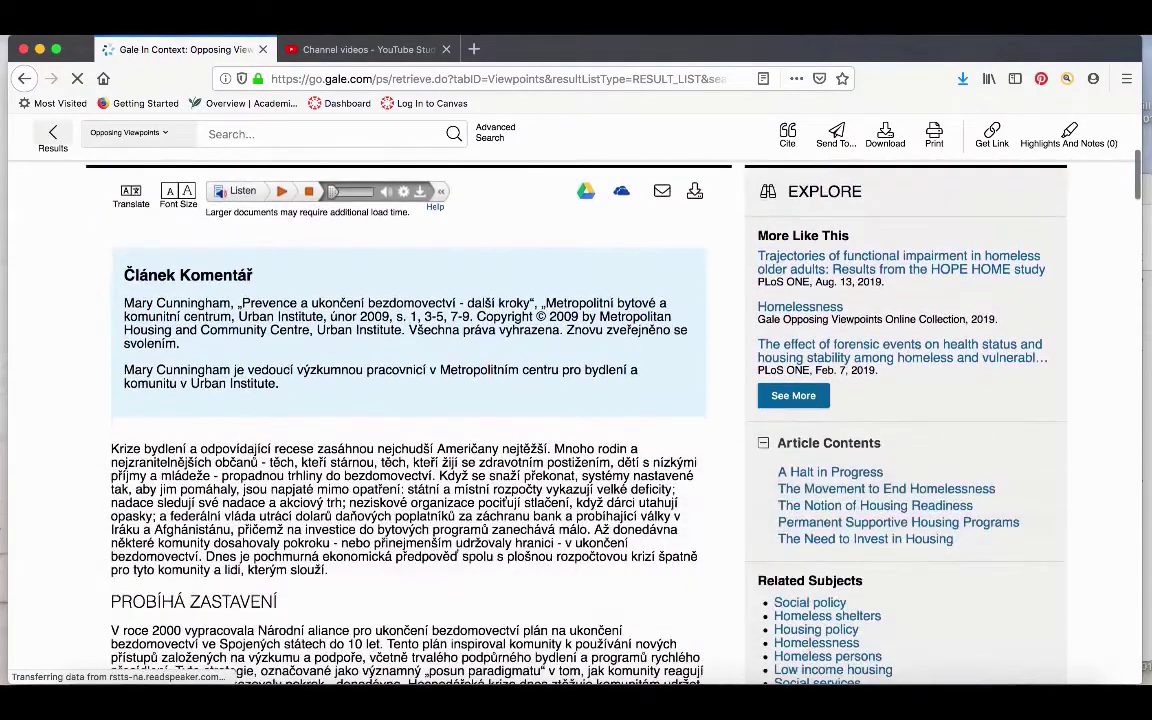